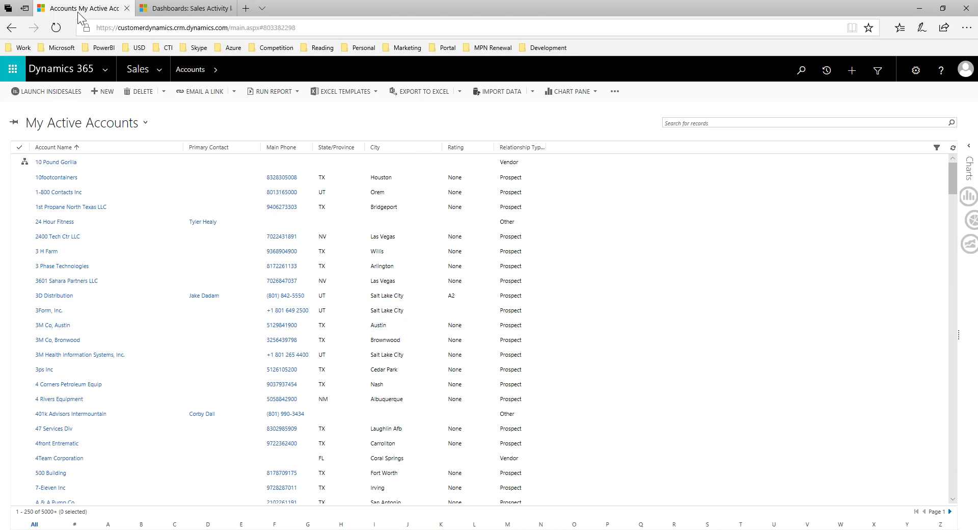
- Review the Sales Activity last 7 Days dashboard and return to the My Active Accounts list
{"action": "mouse_move", "coordinate": [193, 16]}
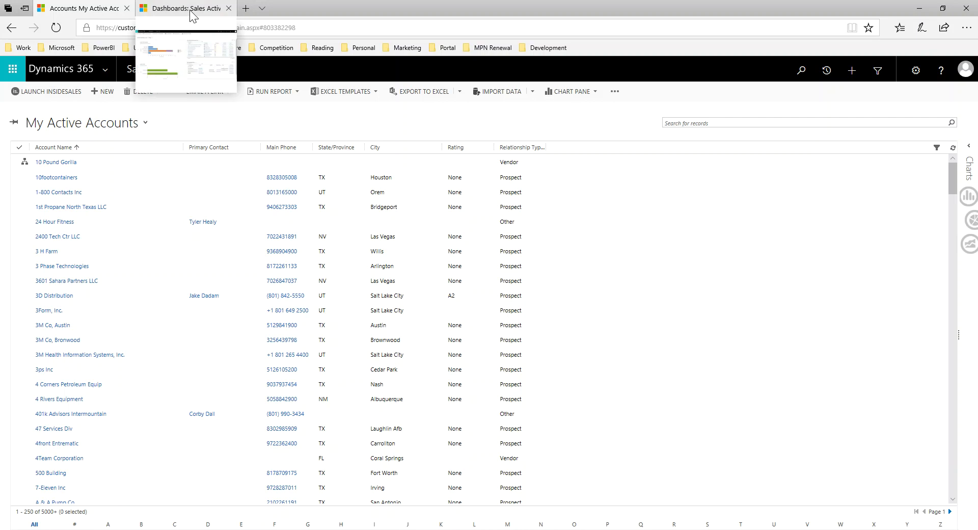
{"action": "left_click", "coordinate": [192, 15]}
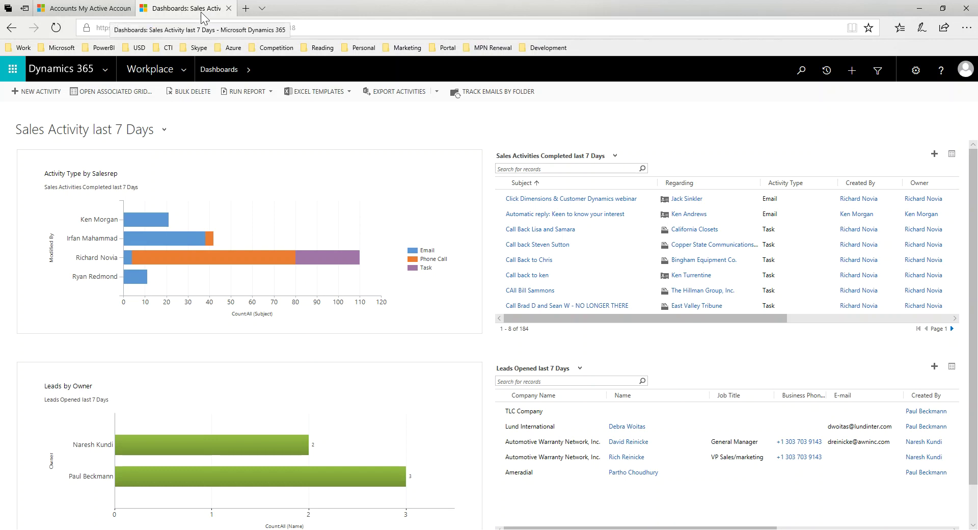
{"action": "left_click", "coordinate": [97, 12]}
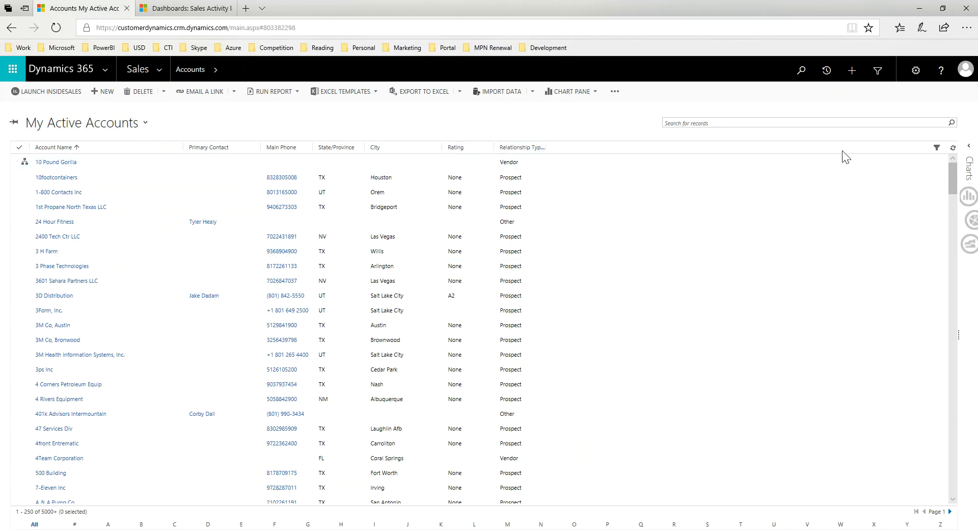
- Filter the My Active Accounts list by Rating to show only A1, A2 and A3 accounts
{"action": "left_click", "coordinate": [936, 148]}
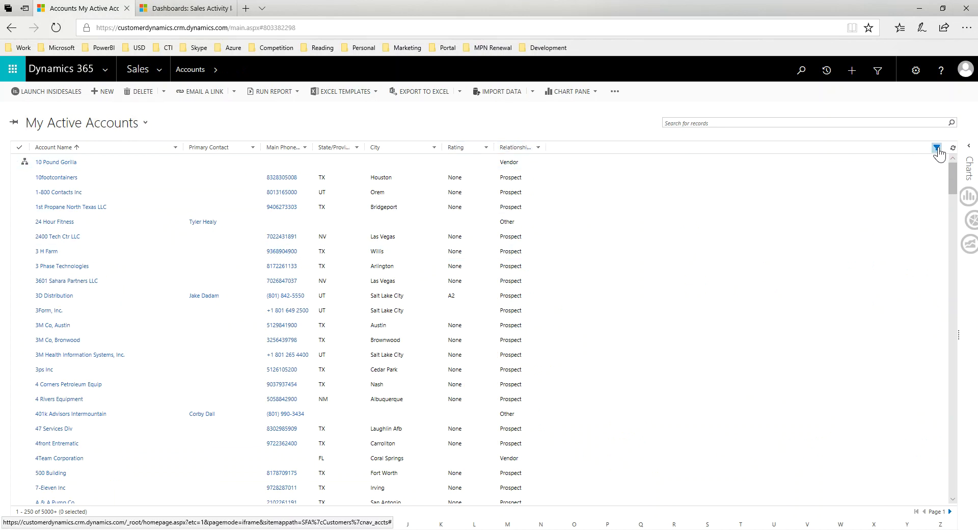
{"action": "left_click", "coordinate": [487, 147]}
{"action": "left_click", "coordinate": [505, 232]}
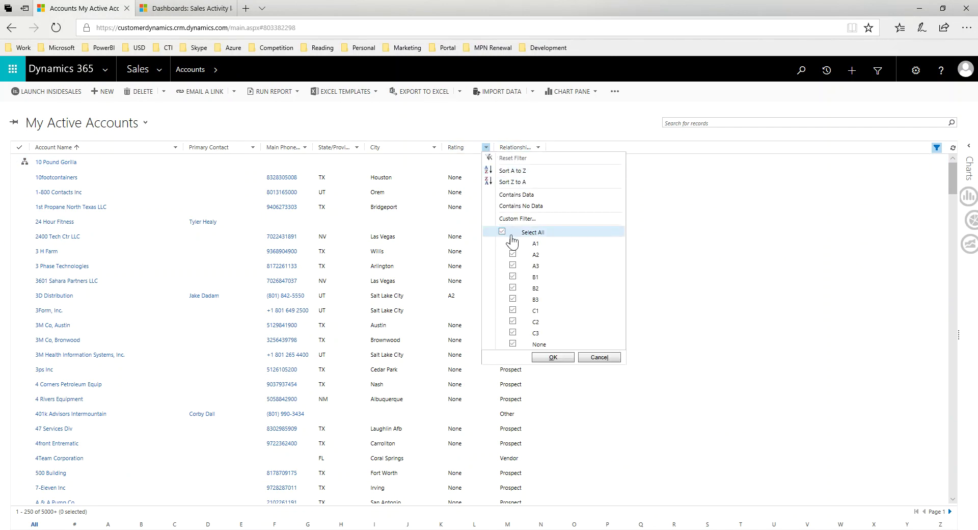
{"action": "left_click", "coordinate": [502, 232]}
{"action": "left_click", "coordinate": [512, 243]}
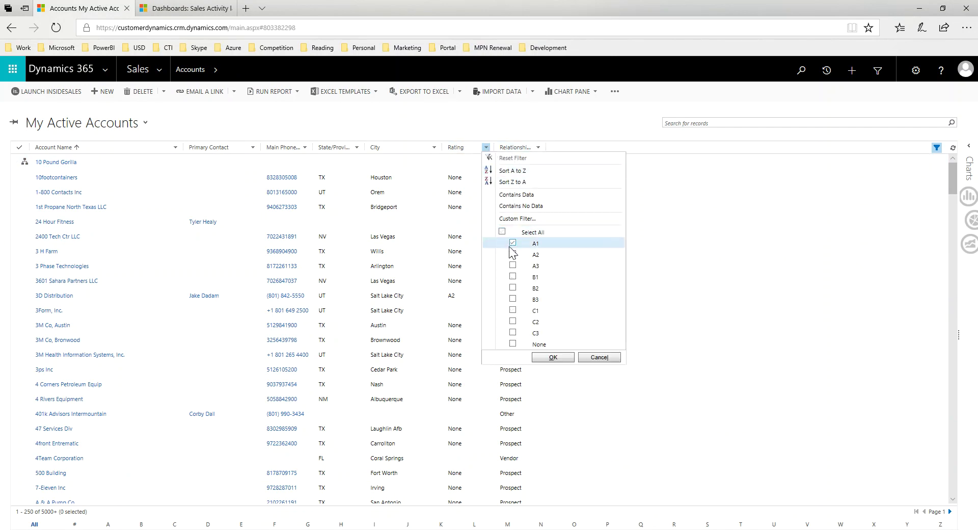
{"action": "left_click", "coordinate": [513, 254]}
{"action": "left_click", "coordinate": [512, 266]}
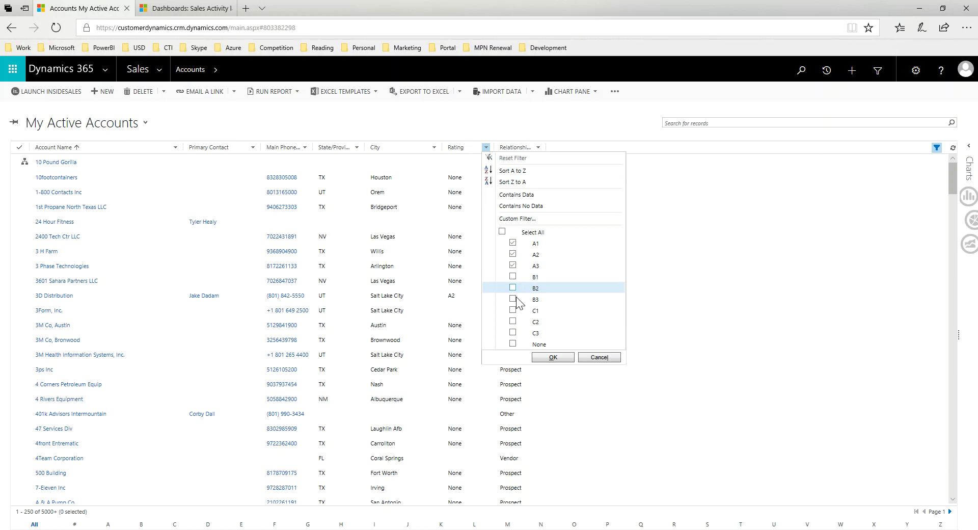
{"action": "left_click", "coordinate": [549, 357]}
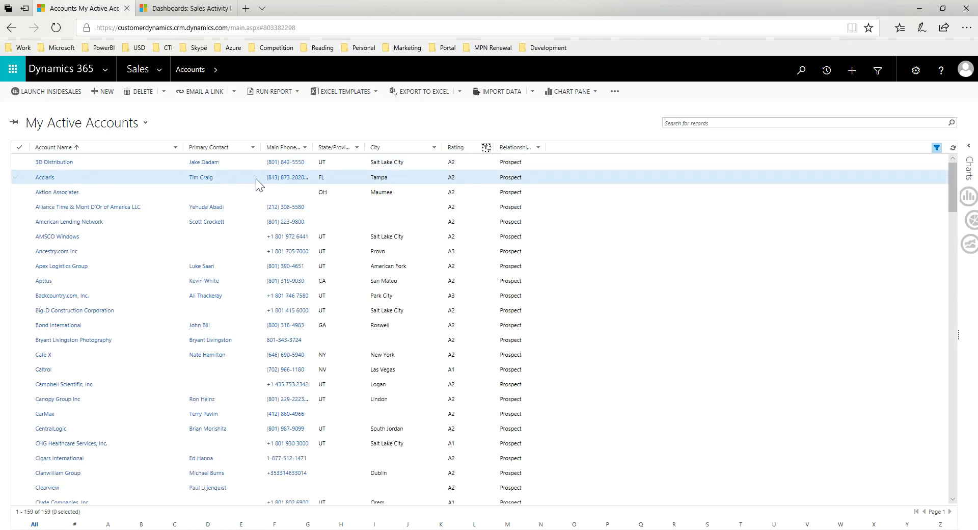
- Open the Acclaris account and update its information from Insights with the preselected InsideView values
{"action": "left_click", "coordinate": [72, 177]}
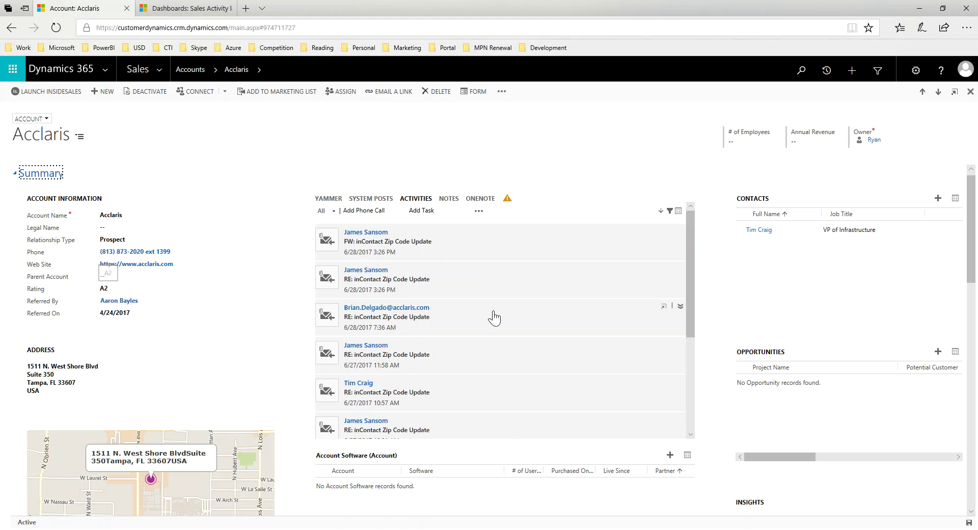
{"action": "scroll", "coordinate": [969, 260], "scroll_direction": "down", "scroll_amount": 3}
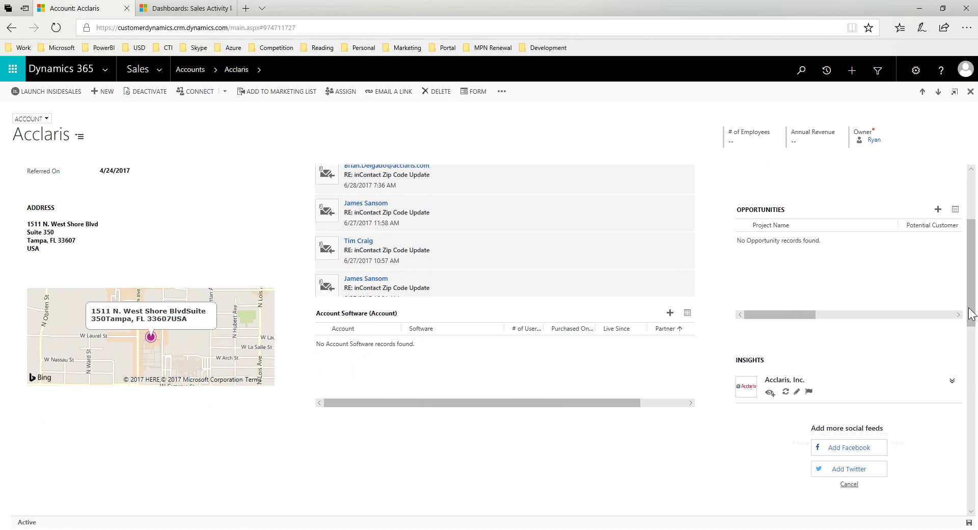
{"action": "left_click", "coordinate": [786, 391]}
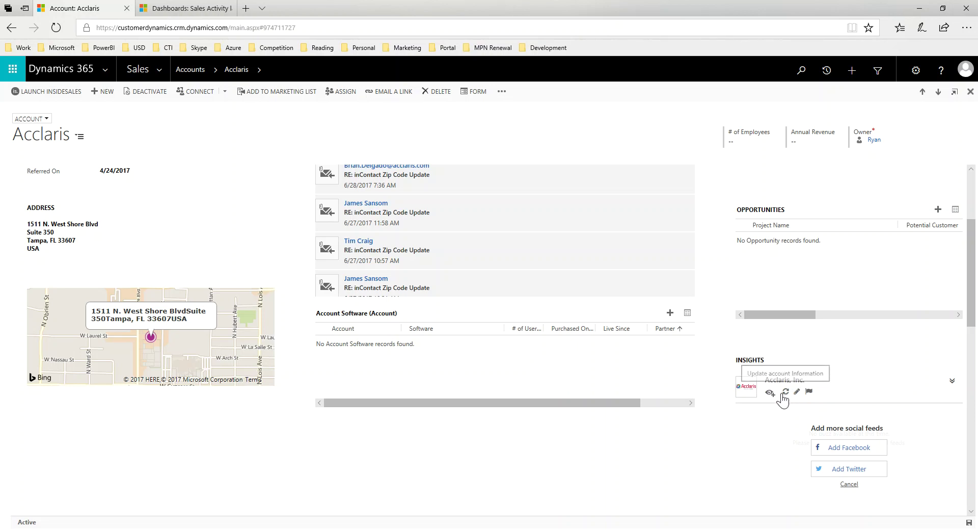
{"action": "left_click", "coordinate": [786, 396]}
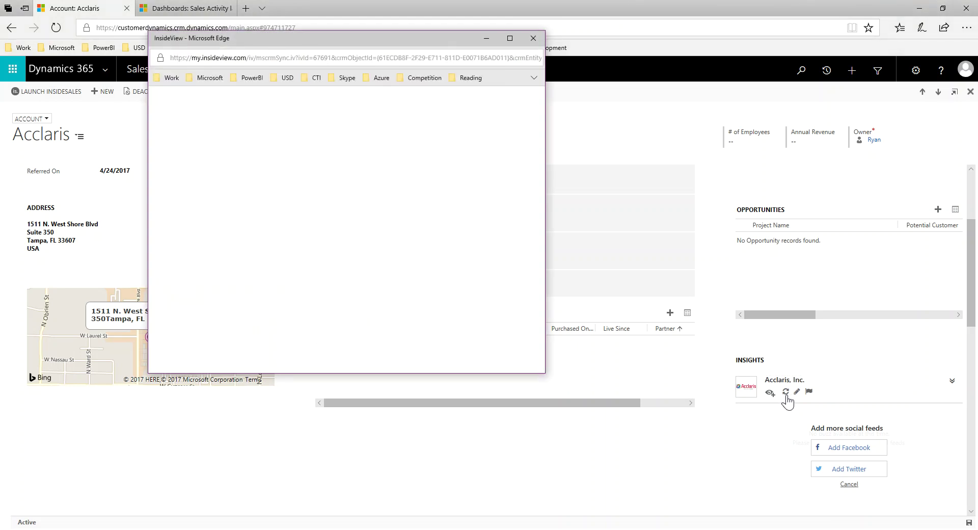
{"action": "left_click_drag", "start_coordinate": [332, 41], "coordinate": [396, 62]}
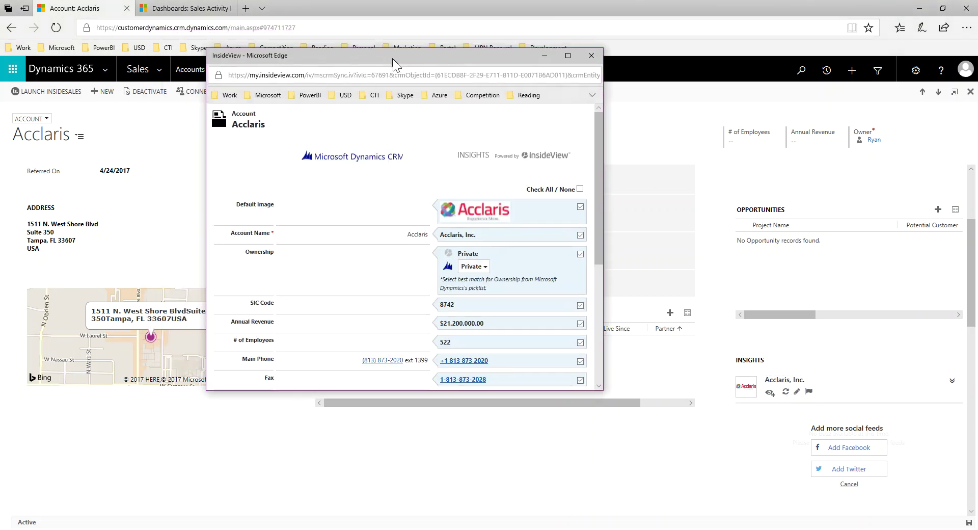
{"action": "left_click_drag", "start_coordinate": [605, 396], "coordinate": [757, 488]}
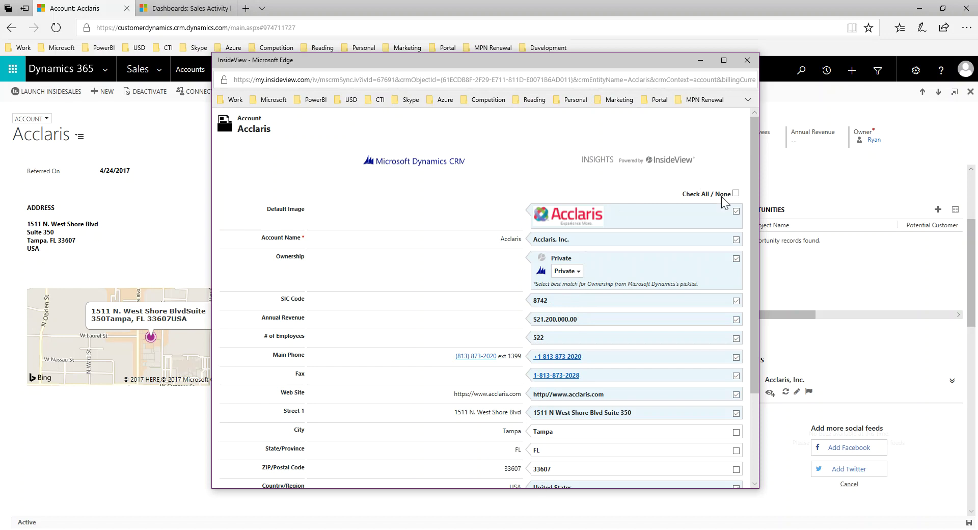
{"action": "scroll", "coordinate": [634, 206], "scroll_direction": "down", "scroll_amount": 3}
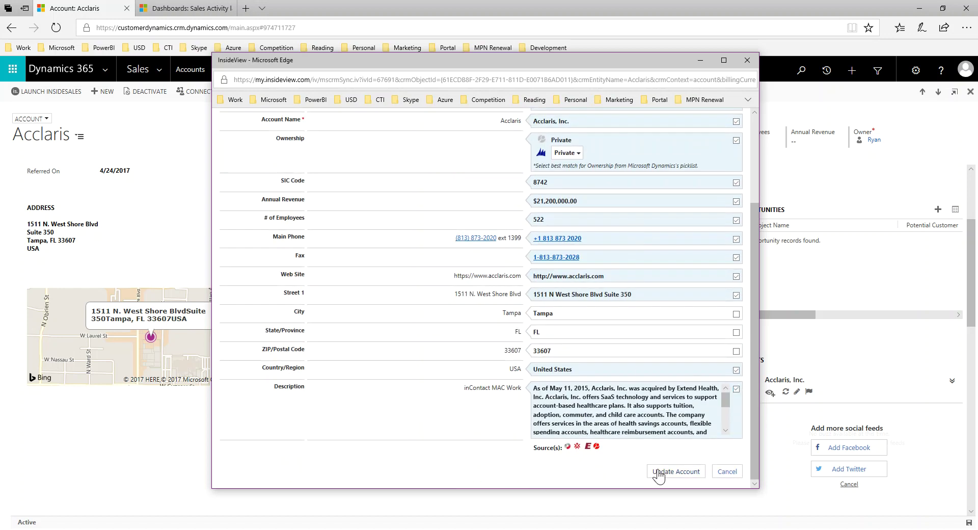
{"action": "left_click", "coordinate": [659, 474]}
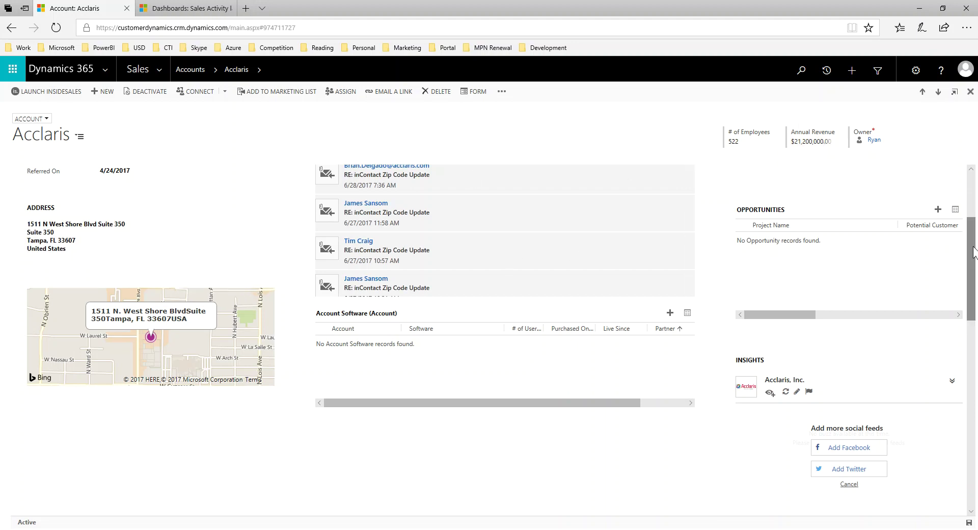
- Open the account's listed contact and start a phone call activity noting that a message was left for the contact
{"action": "scroll", "coordinate": [970, 252], "scroll_direction": "up", "scroll_amount": 3}
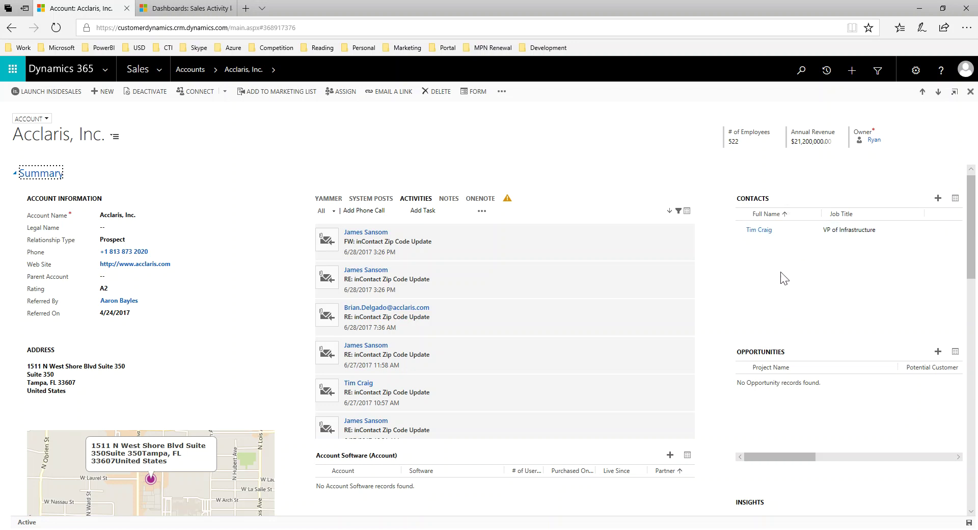
{"action": "left_click", "coordinate": [758, 230]}
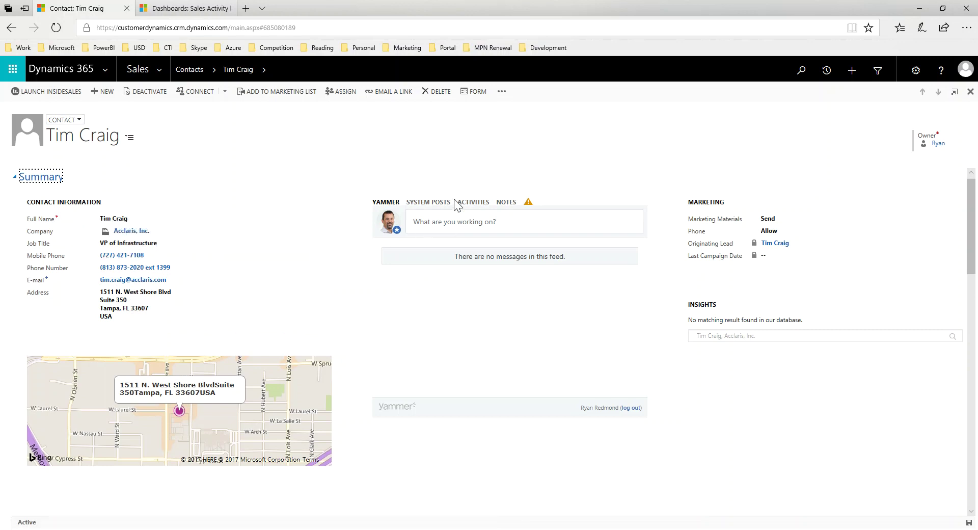
{"action": "left_click", "coordinate": [471, 203]}
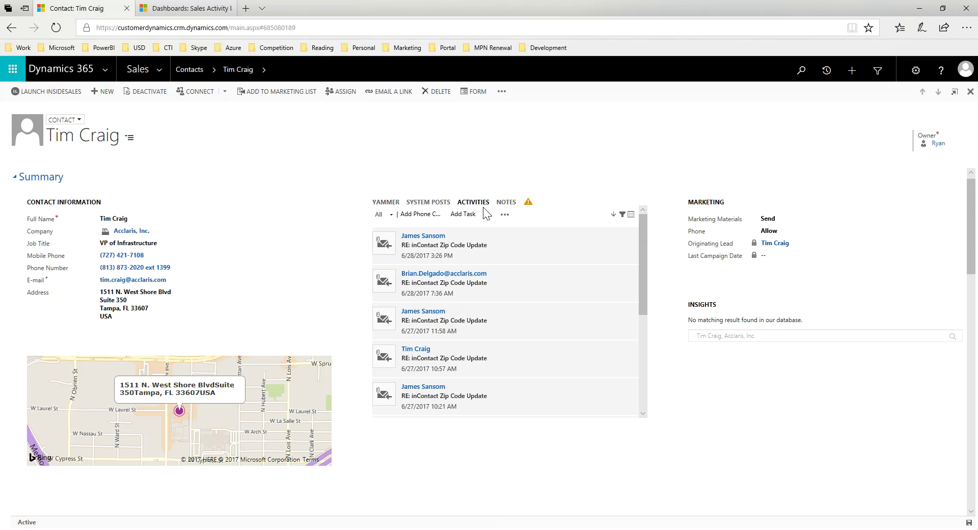
{"action": "left_click", "coordinate": [422, 216]}
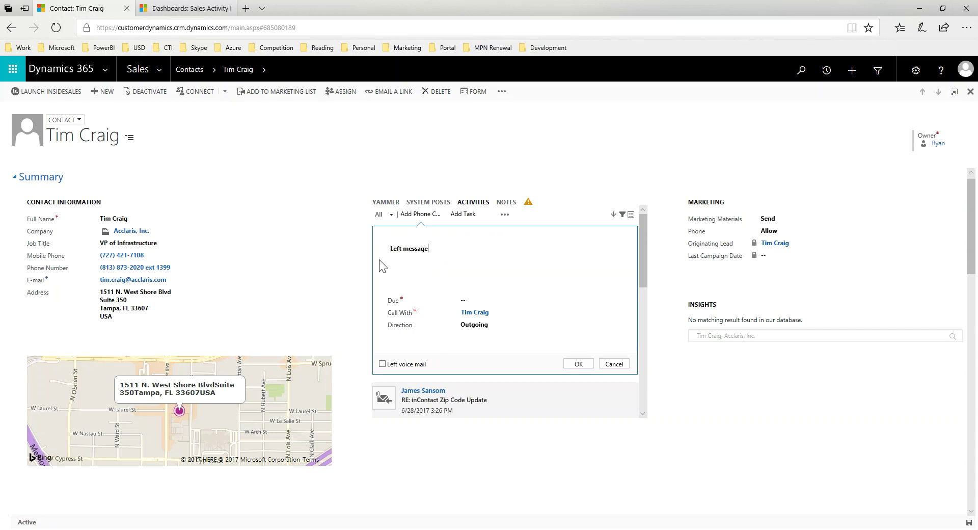
{"action": "type", "text": "m"}
{"action": "key", "text": "Tab"}
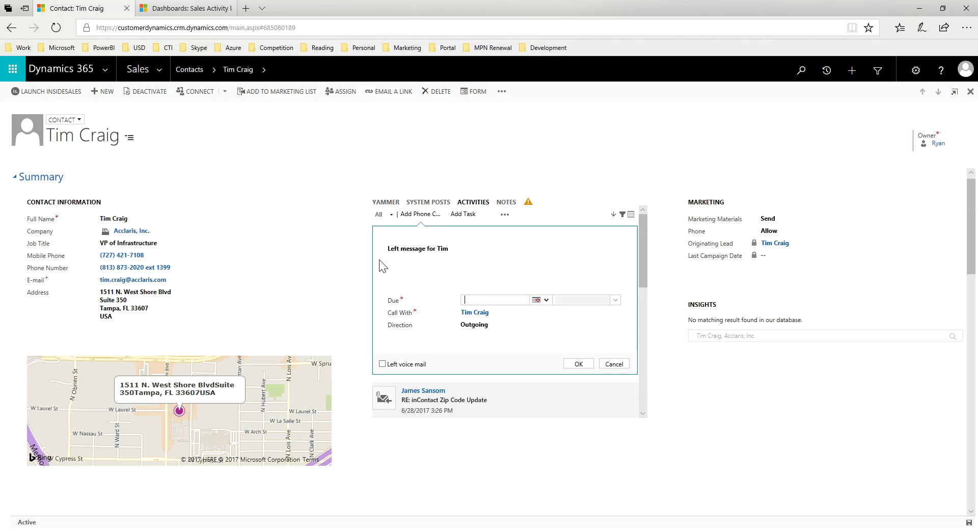
- Set the phone call's due date to 11/21/2017, mark it as Left voice mail and save it
{"action": "left_click", "coordinate": [536, 300]}
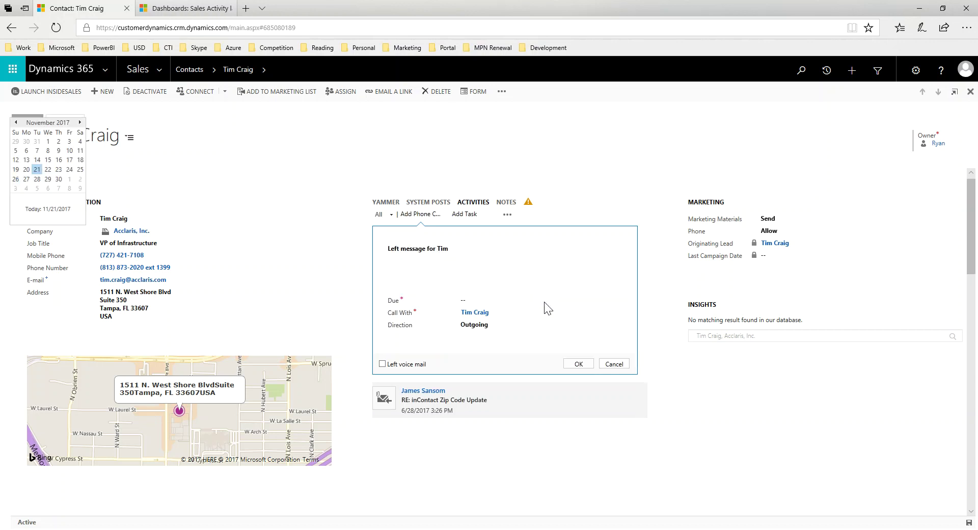
{"action": "left_click", "coordinate": [477, 299]}
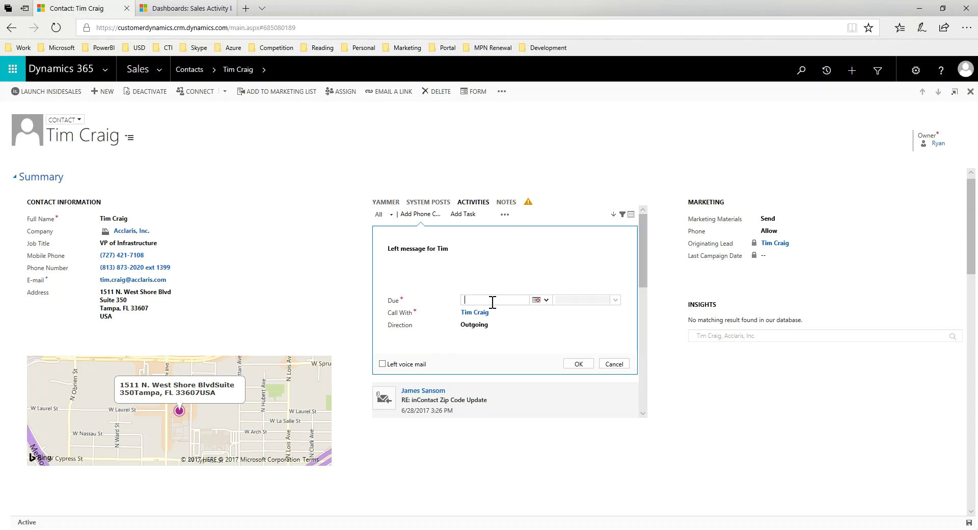
{"action": "left_click", "coordinate": [544, 304]}
{"action": "left_click", "coordinate": [474, 298]}
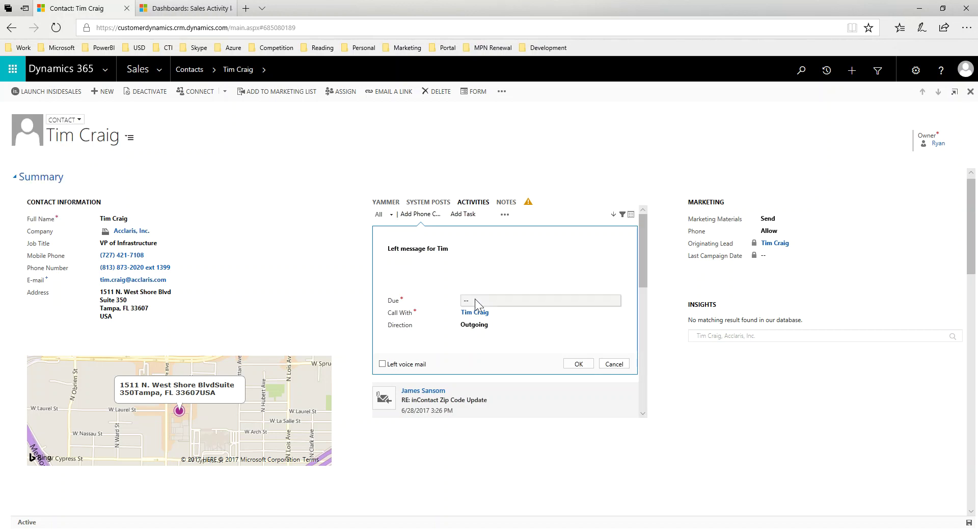
{"action": "left_click", "coordinate": [536, 300]}
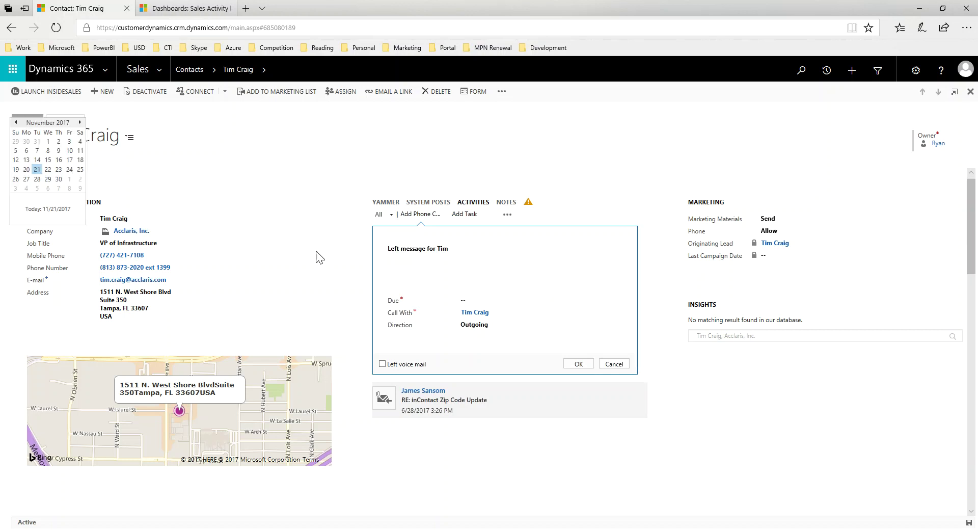
{"action": "left_click", "coordinate": [37, 169]}
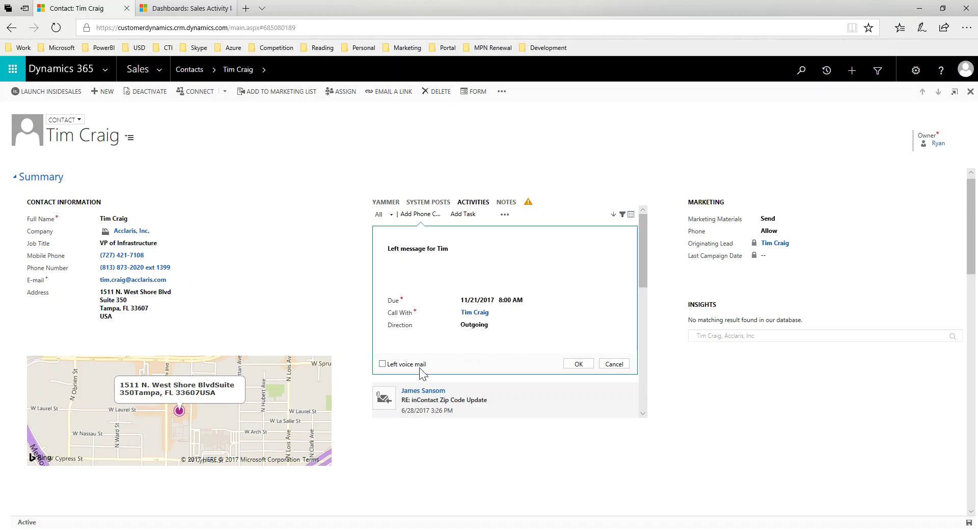
{"action": "left_click", "coordinate": [383, 364]}
{"action": "left_click", "coordinate": [577, 365]}
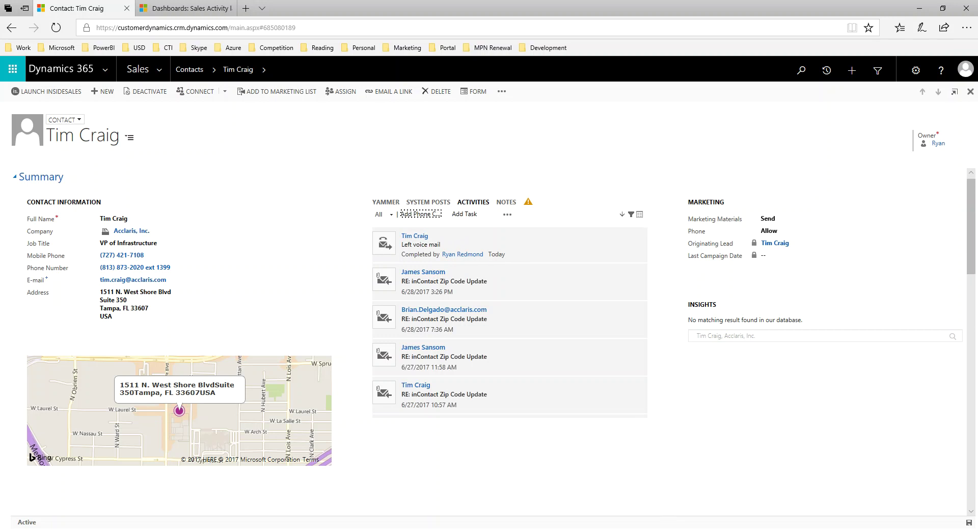
- From the sales activity dashboard, open the full Sales Activities Completed last 7 Days list and sort it by Last Updated, oldest first
{"action": "left_click", "coordinate": [207, 16]}
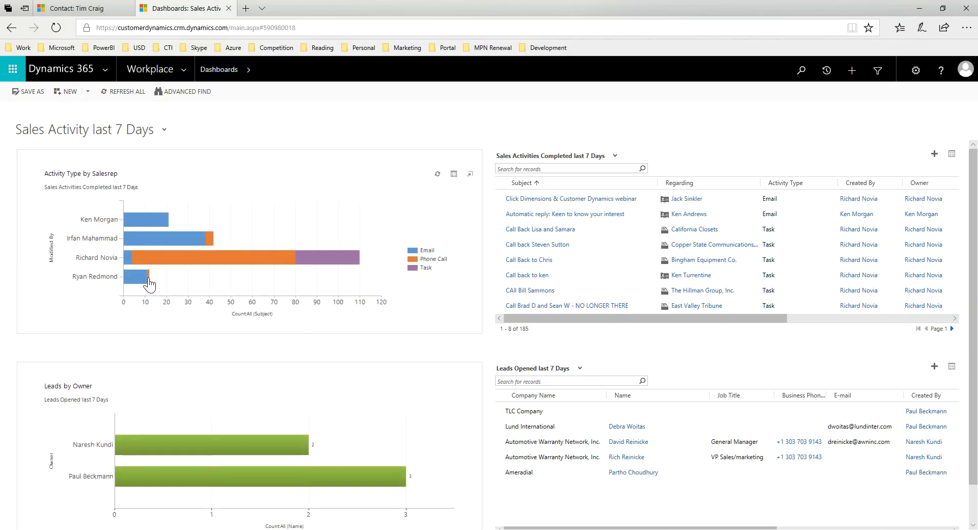
{"action": "mouse_move", "coordinate": [148, 288]}
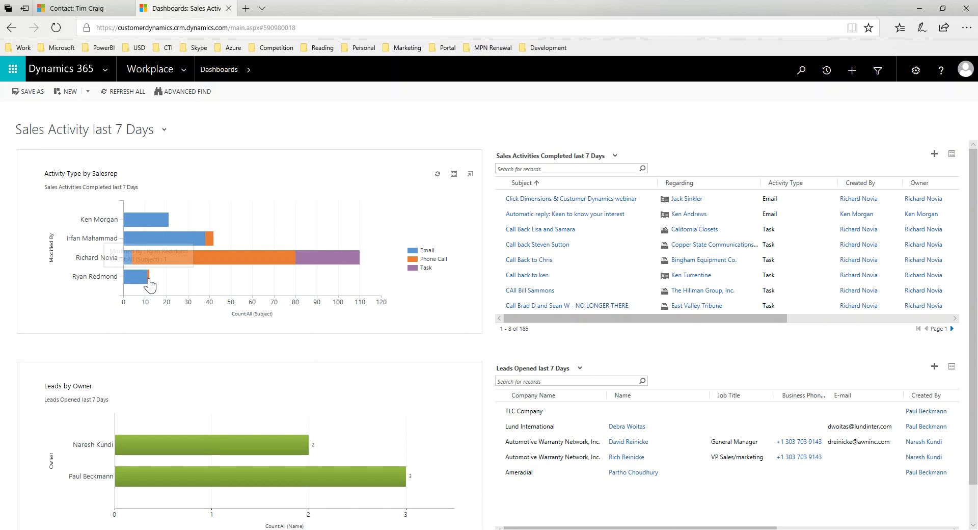
{"action": "left_click", "coordinate": [952, 155]}
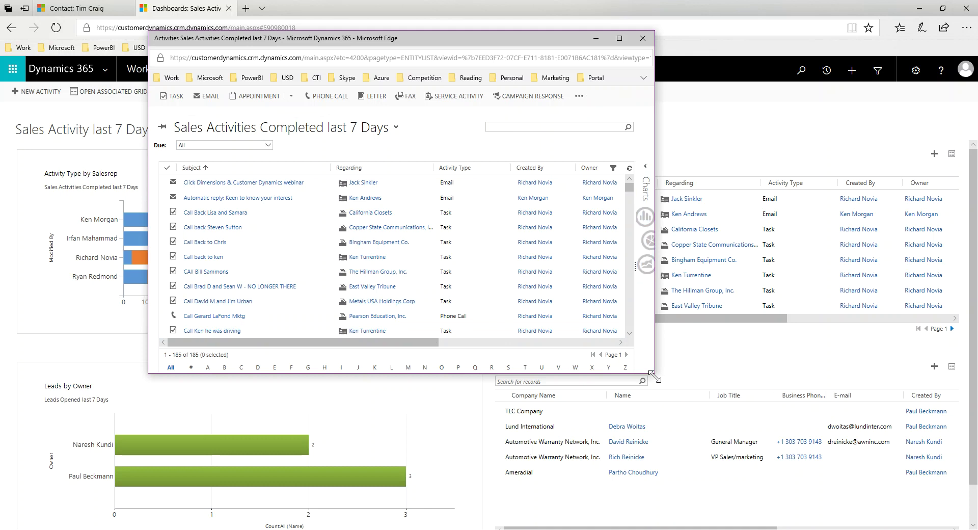
{"action": "left_click_drag", "start_coordinate": [655, 373], "coordinate": [888, 518]}
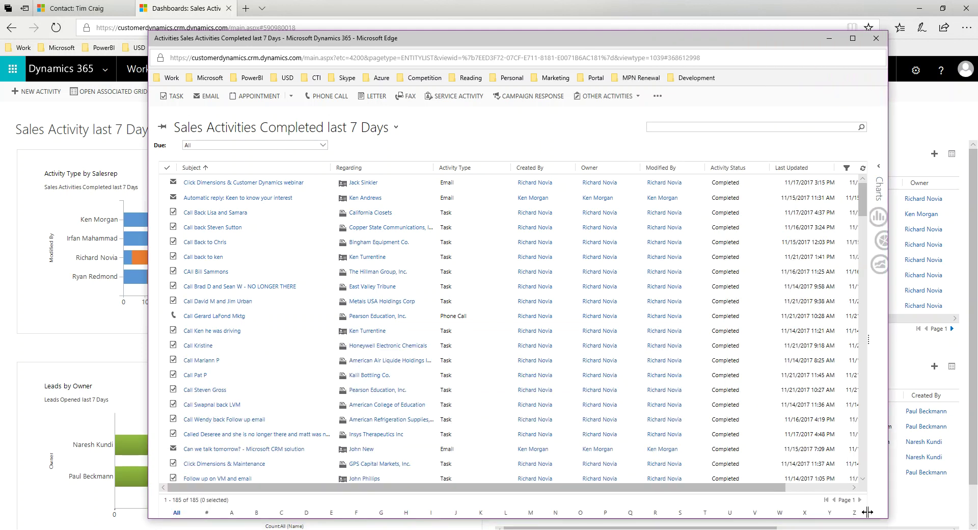
{"action": "left_click", "coordinate": [786, 168]}
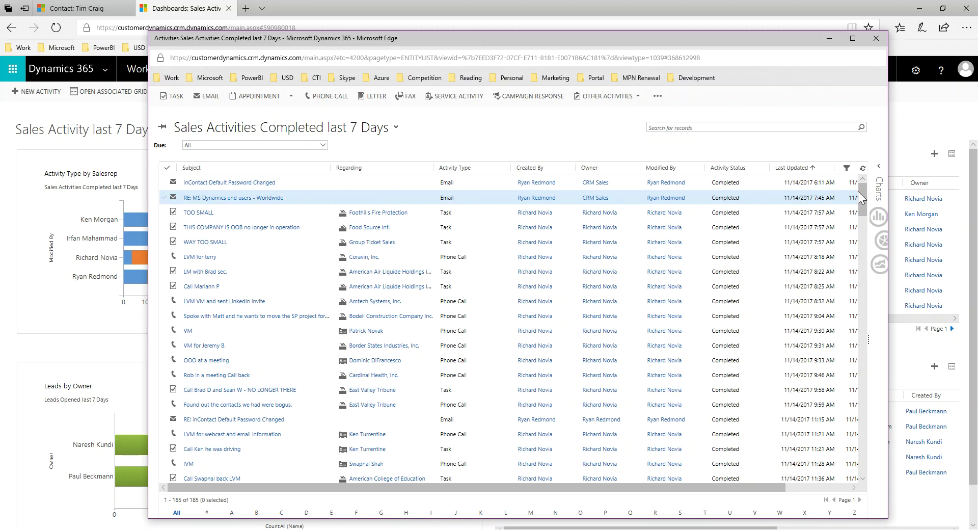
- Filter the activity list's Modified By column to the current user, check the logged phone call and close the list
{"action": "left_click", "coordinate": [846, 168]}
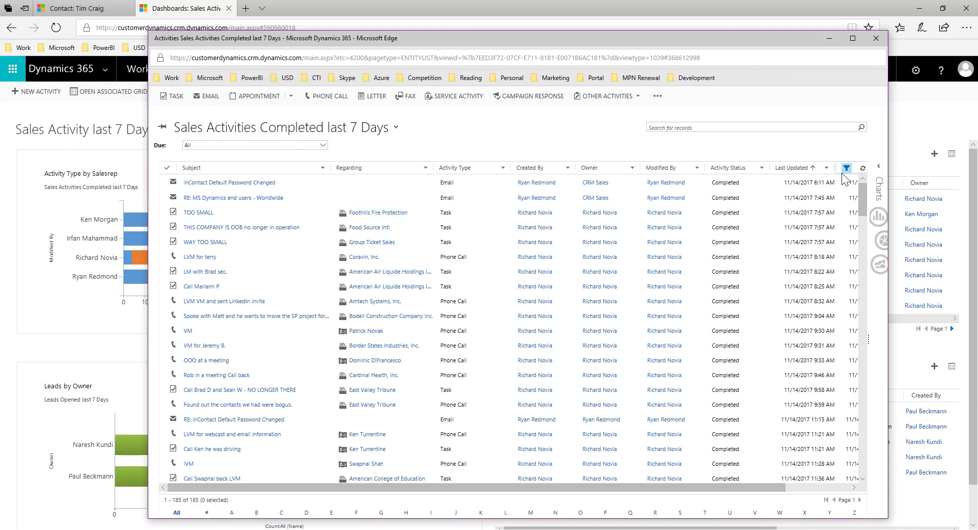
{"action": "left_click", "coordinate": [696, 168]}
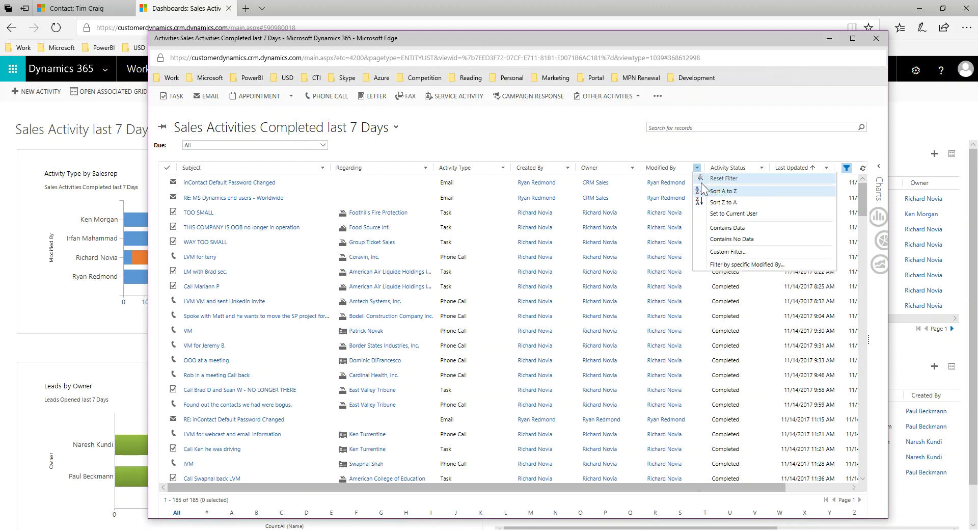
{"action": "left_click", "coordinate": [737, 214]}
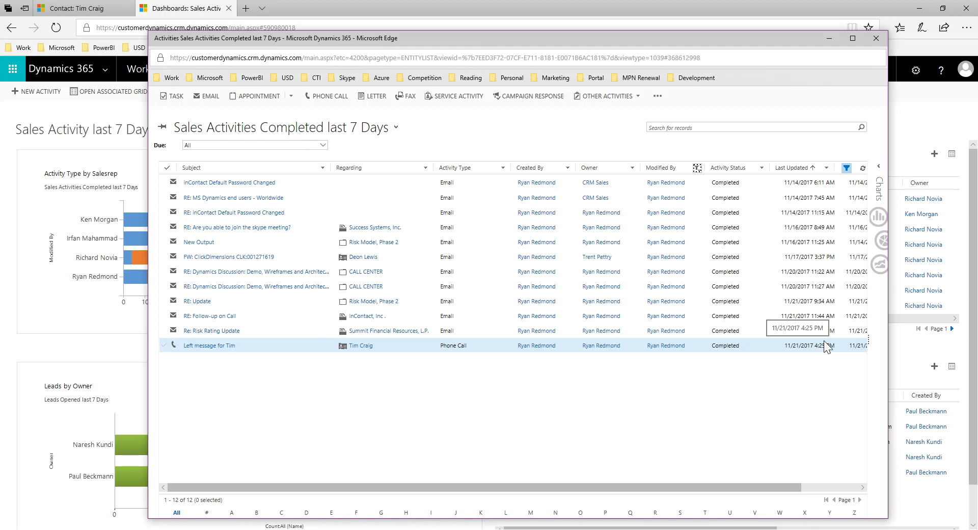
{"action": "left_click", "coordinate": [876, 40]}
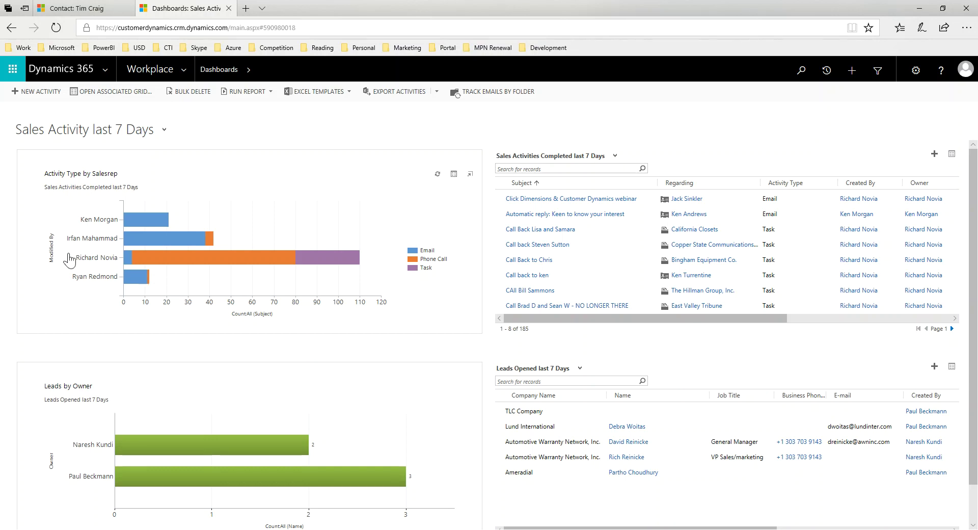
{"action": "scroll", "coordinate": [147, 283], "scroll_direction": "down", "scroll_amount": 1}
{"action": "scroll", "coordinate": [200, 244], "scroll_direction": "up", "scroll_amount": 1}
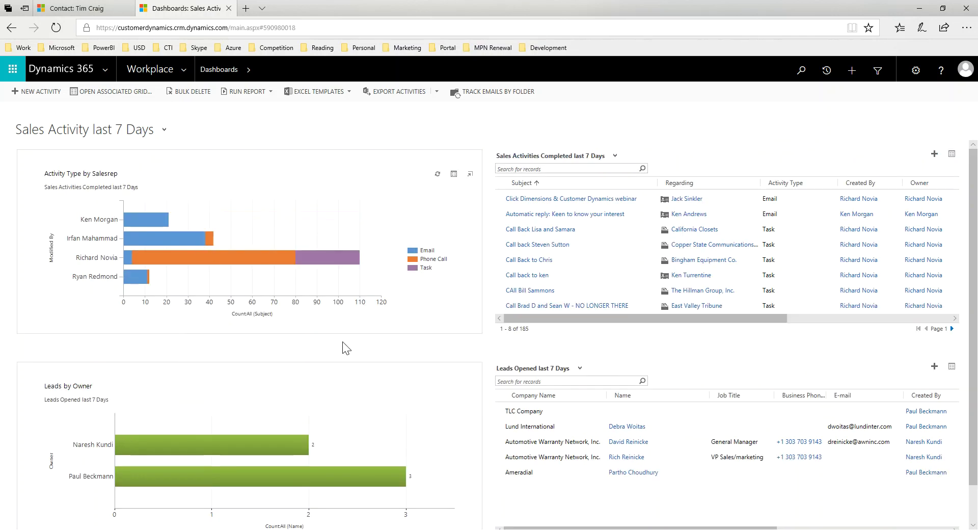